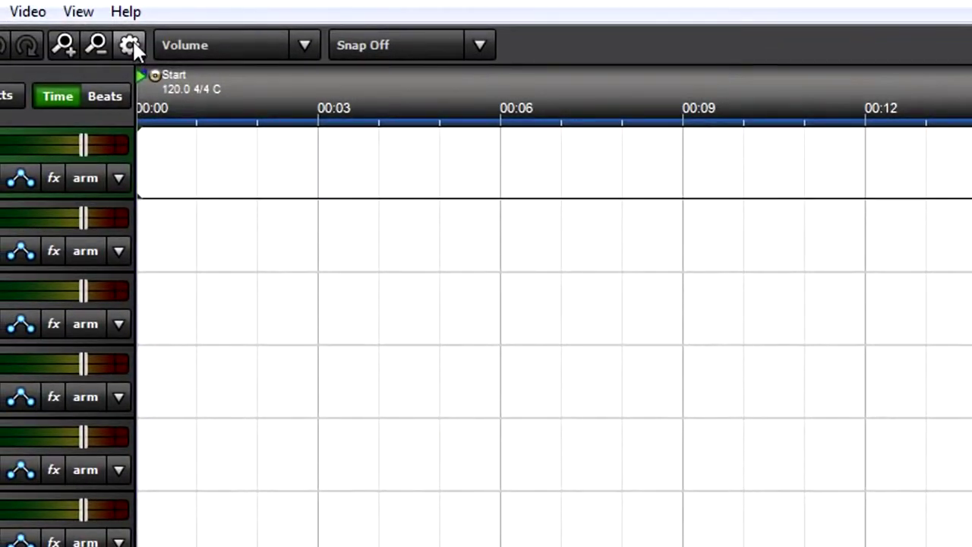
In Preferences, switch the sound driver from WaveRT to ASIO and list the OCTA-CAPTURE recording inputs.
left_click(131, 44)
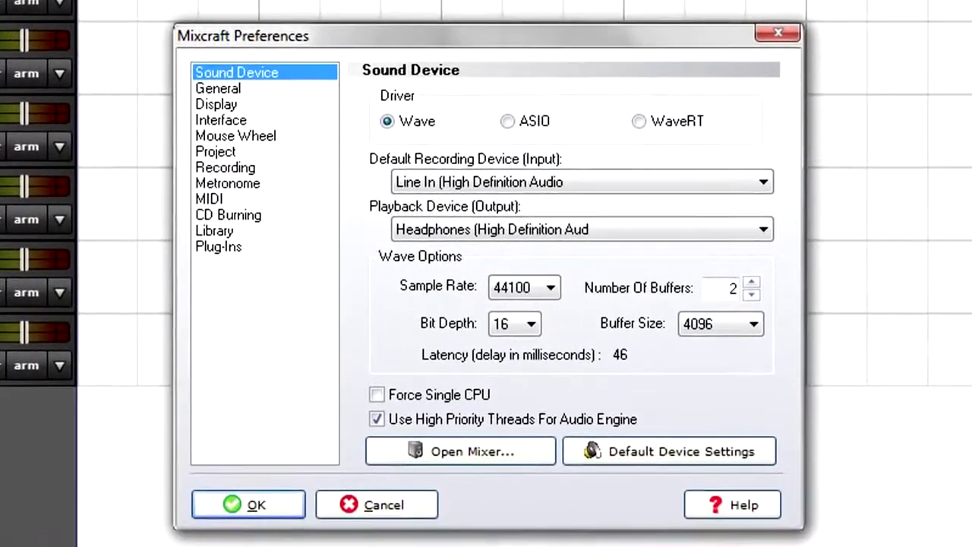
left_click(638, 122)
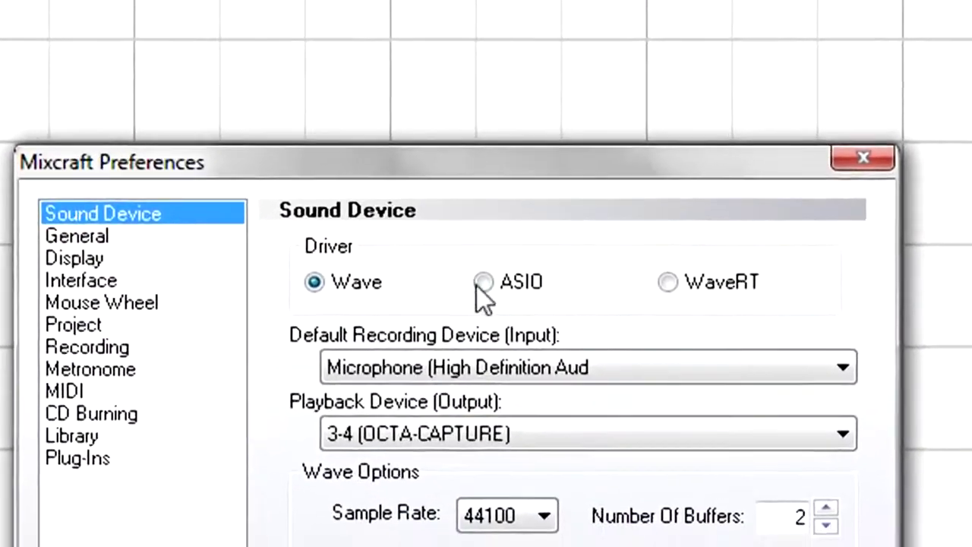
left_click(456, 229)
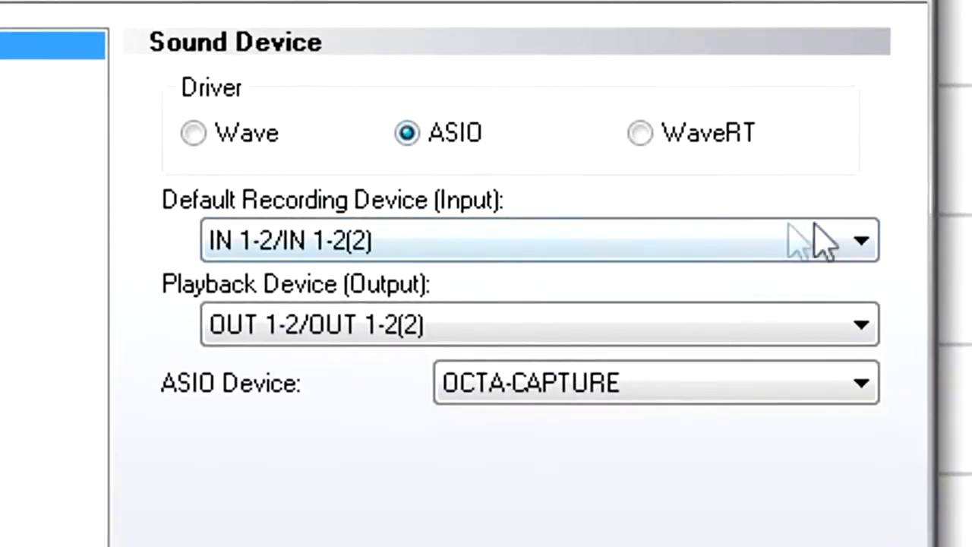
left_click(850, 321)
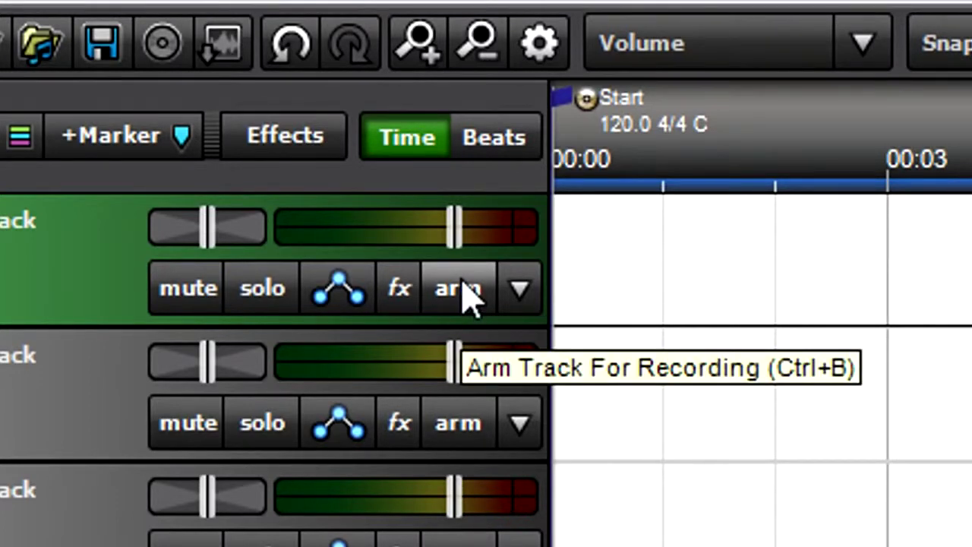
Arm track 1 and route its input to IN 3-4 stereo, leaving it armed.
left_click(462, 288)
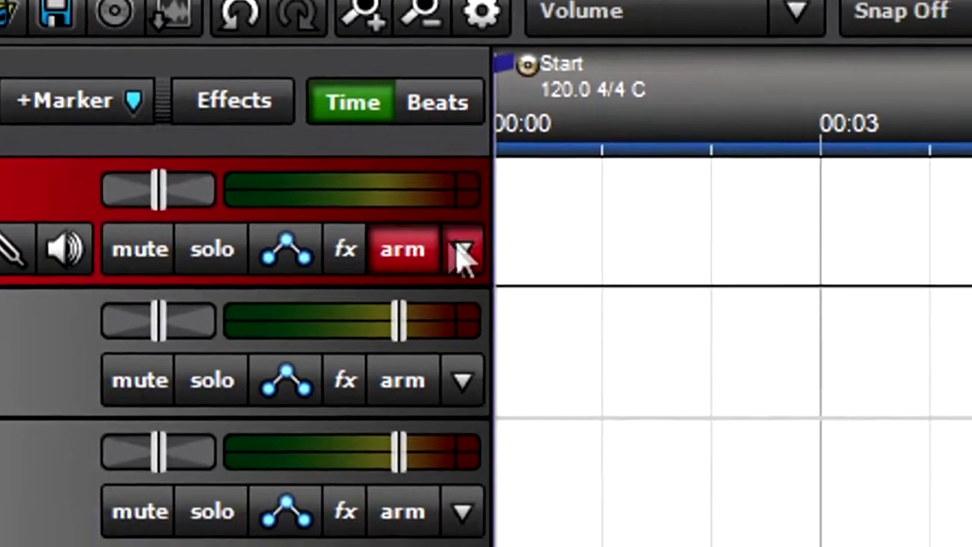
left_click(519, 289)
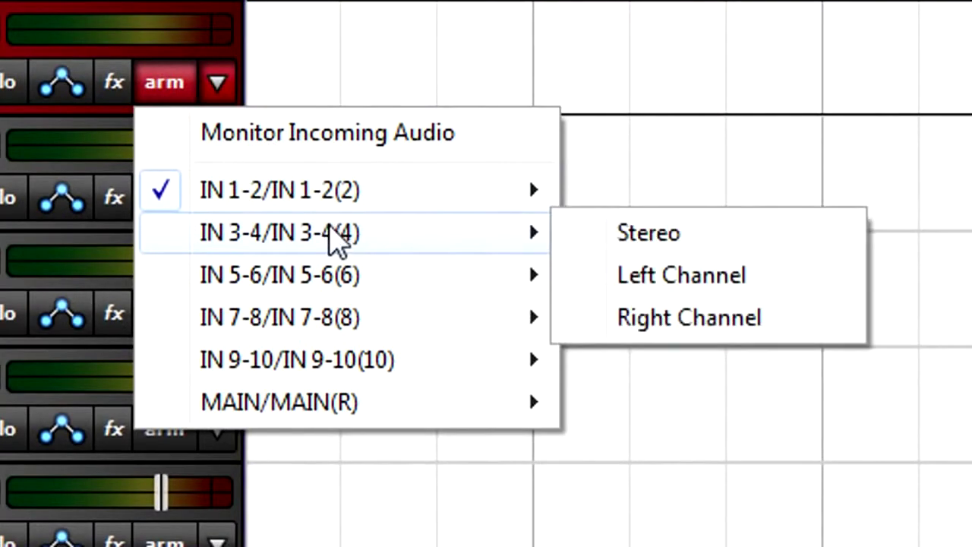
left_click(657, 232)
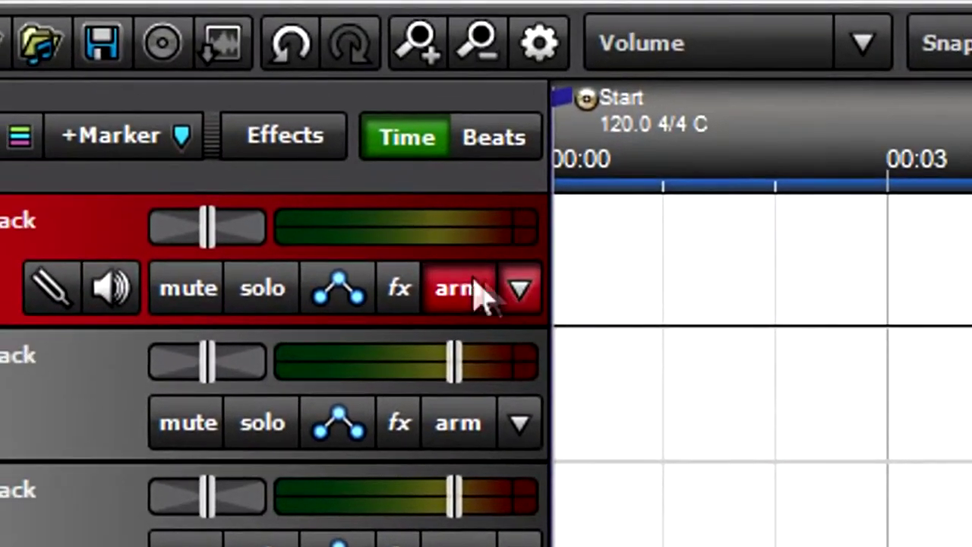
left_click(479, 292)
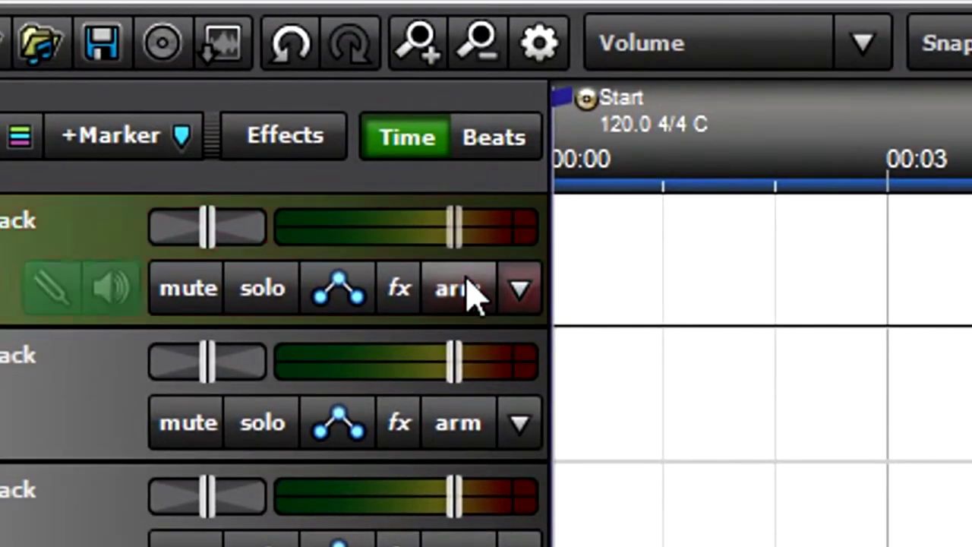
left_click(472, 295)
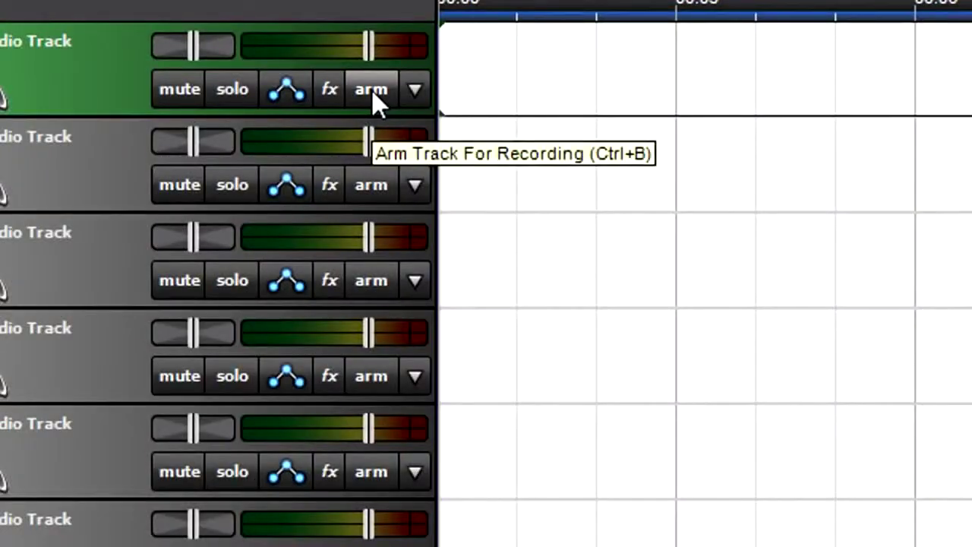
Set track 1's input to the IN 3-4 left channel and turn on input monitoring.
left_click(410, 90)
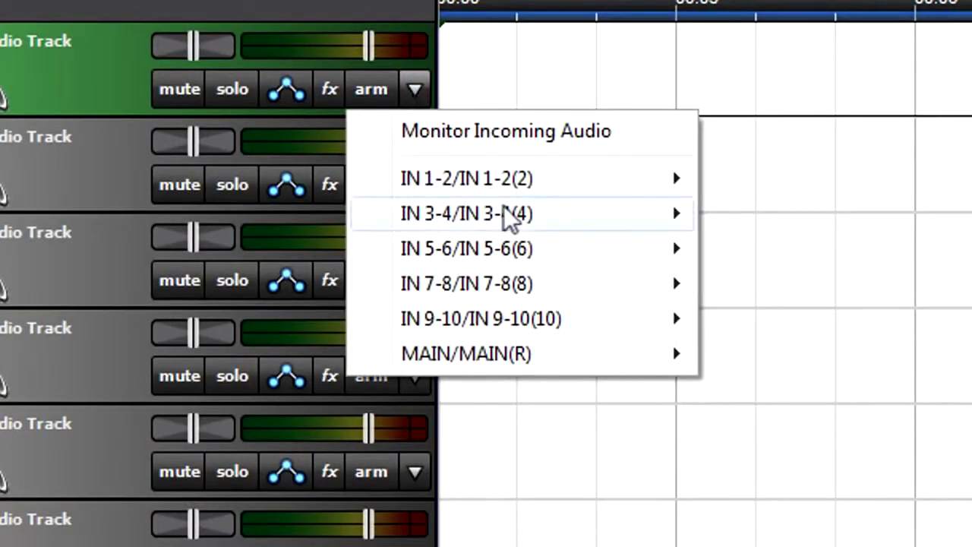
mouse_move(486, 214)
left_click(706, 250)
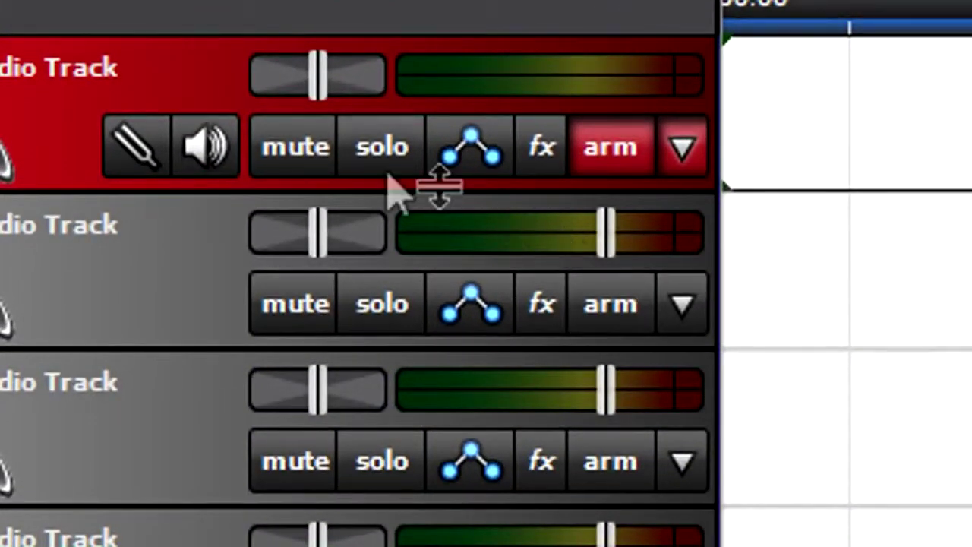
left_click(215, 168)
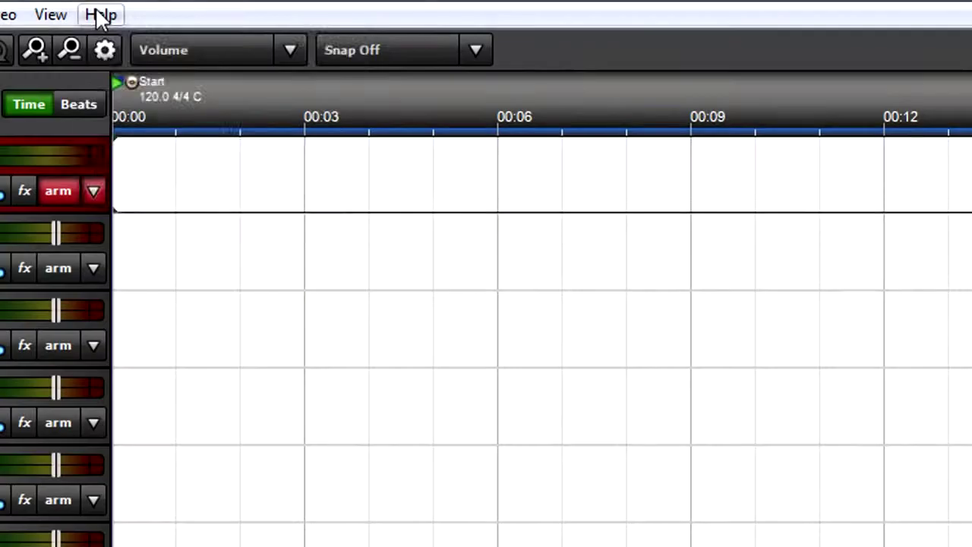
left_click(100, 11)
left_click(133, 44)
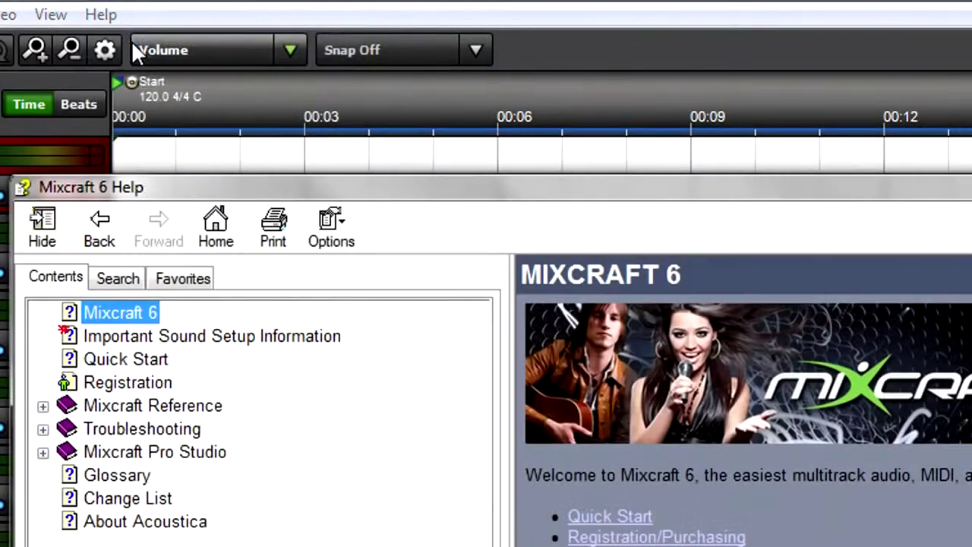
left_click(189, 336)
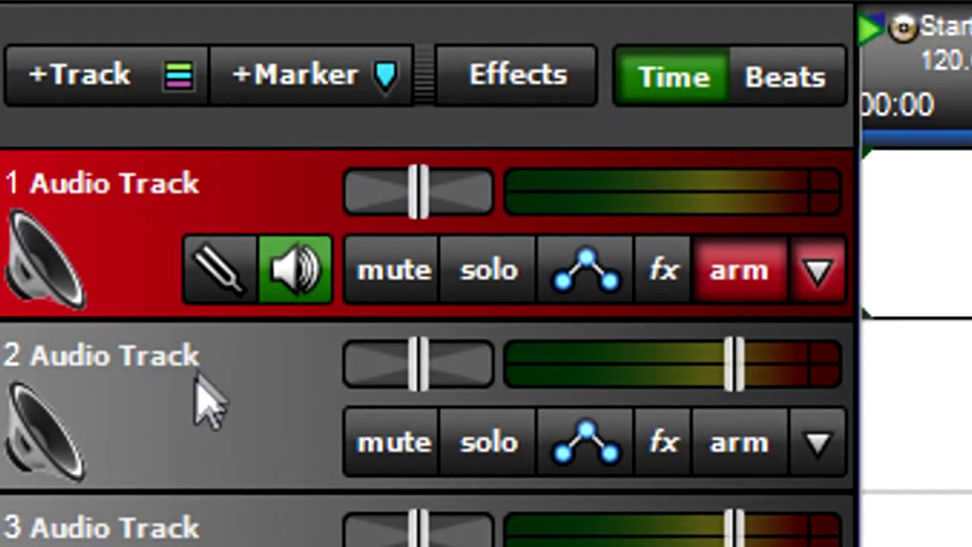
Enable the tuner with the tuning-fork button on track 1's header.
left_click(227, 293)
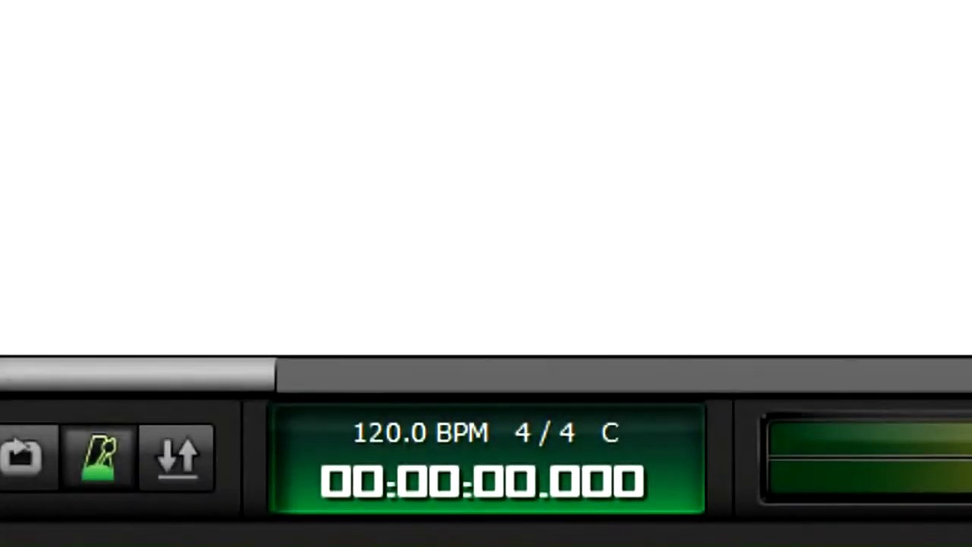
Open the project tempo settings and start entering a new tempo value.
left_click(420, 445)
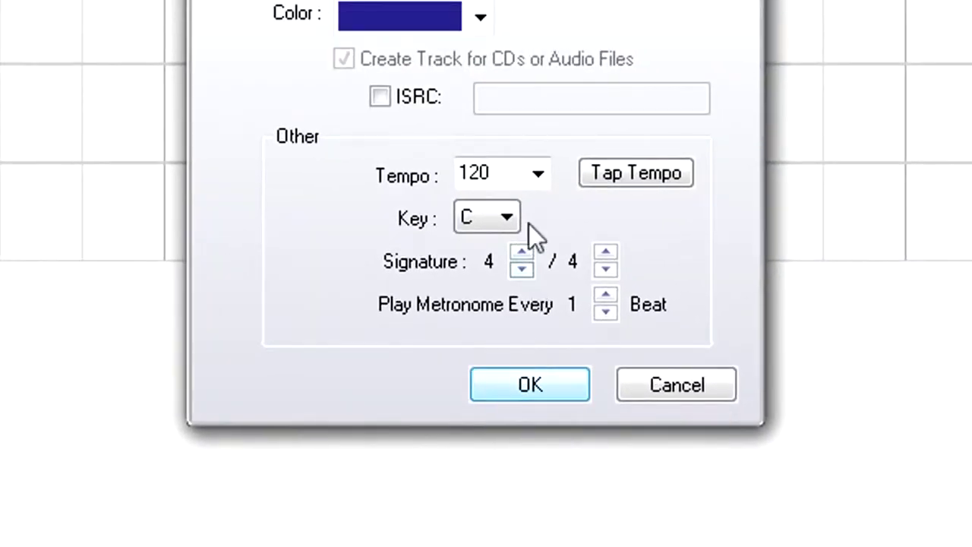
left_click(536, 175)
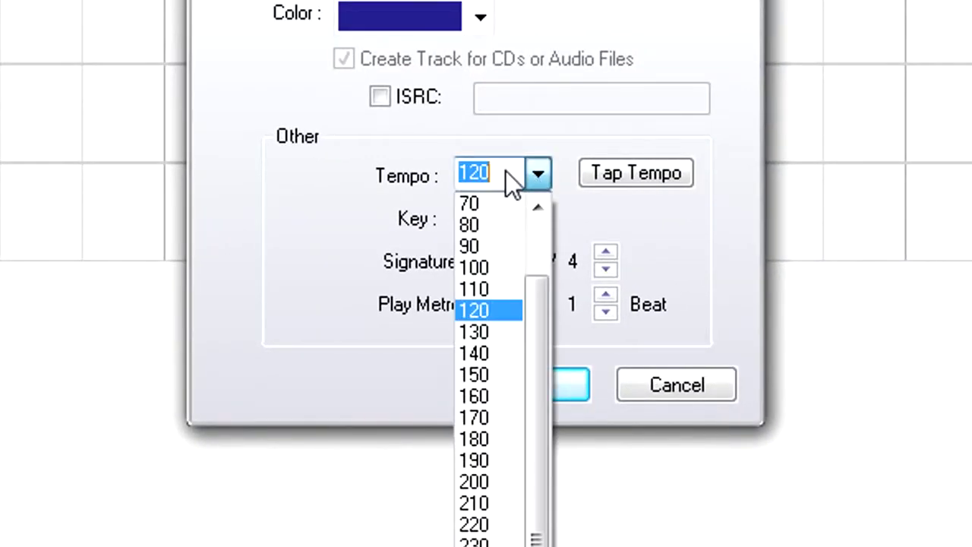
left_click(501, 172)
type("1")
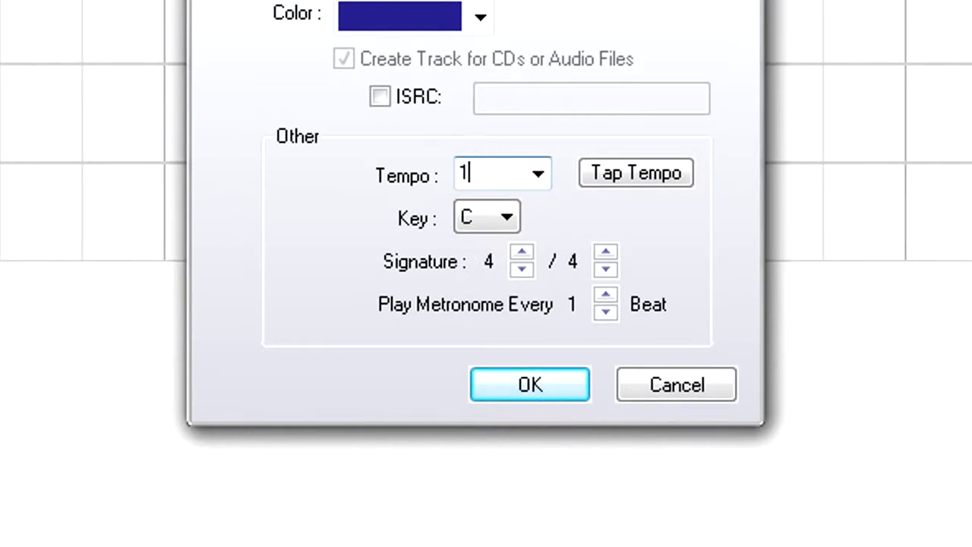
type("25")
Tap out the tempo by hand, then enter 108 BPM in the Tempo field.
left_click(612, 171)
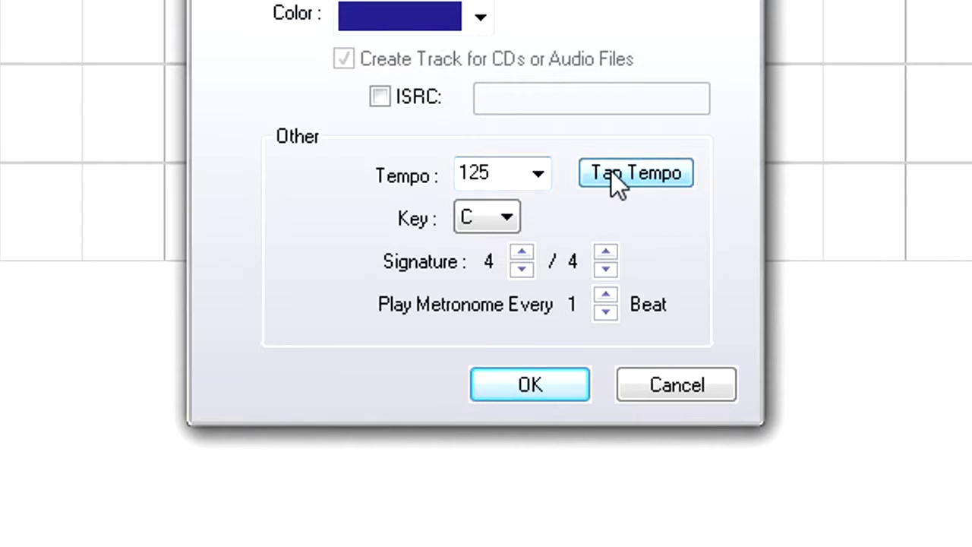
left_click(612, 171)
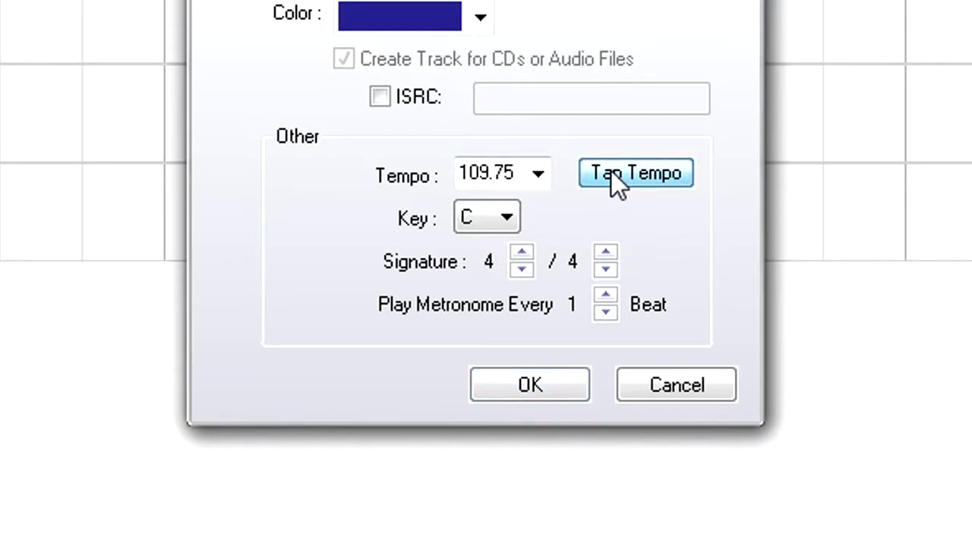
left_click(611, 171)
left_click(612, 171)
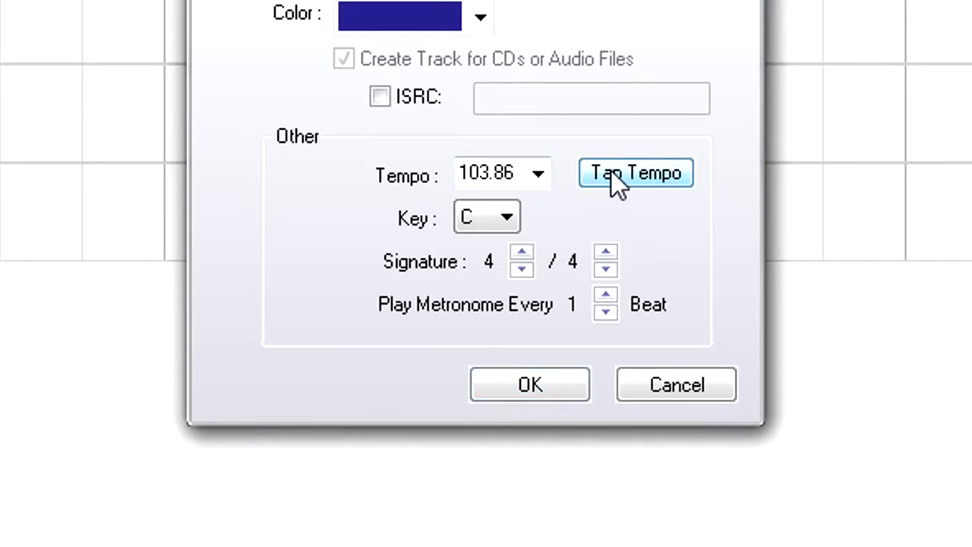
left_click(610, 170)
left_click(610, 170)
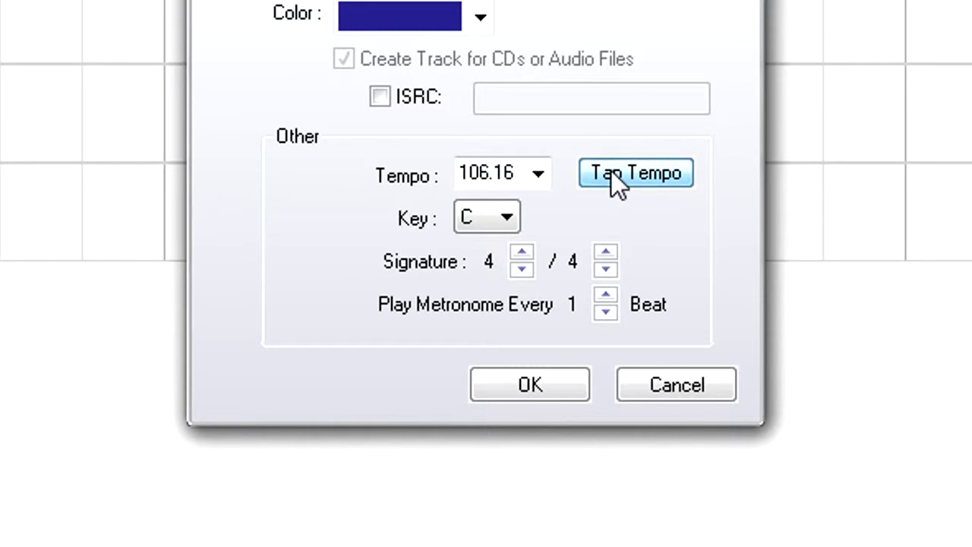
left_click(611, 171)
left_click(611, 171)
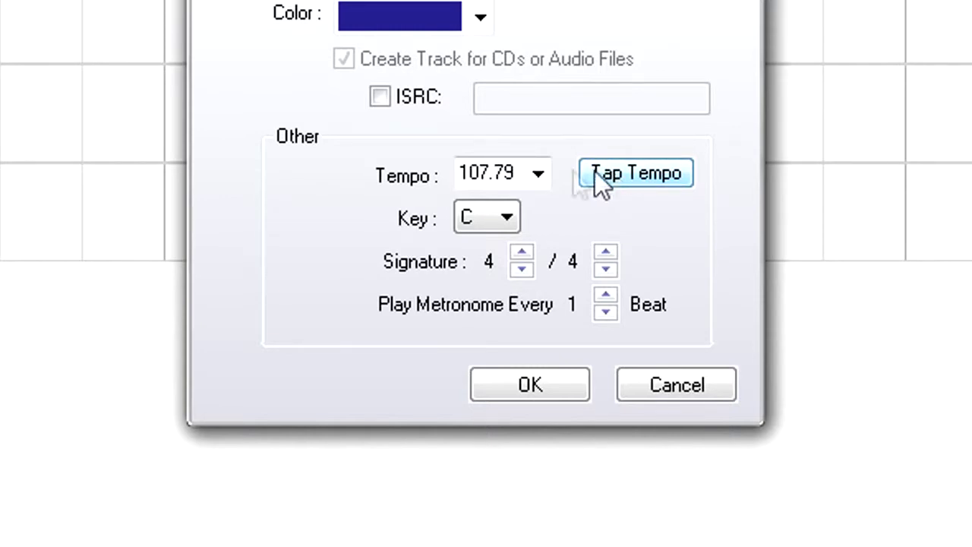
double_click(517, 173)
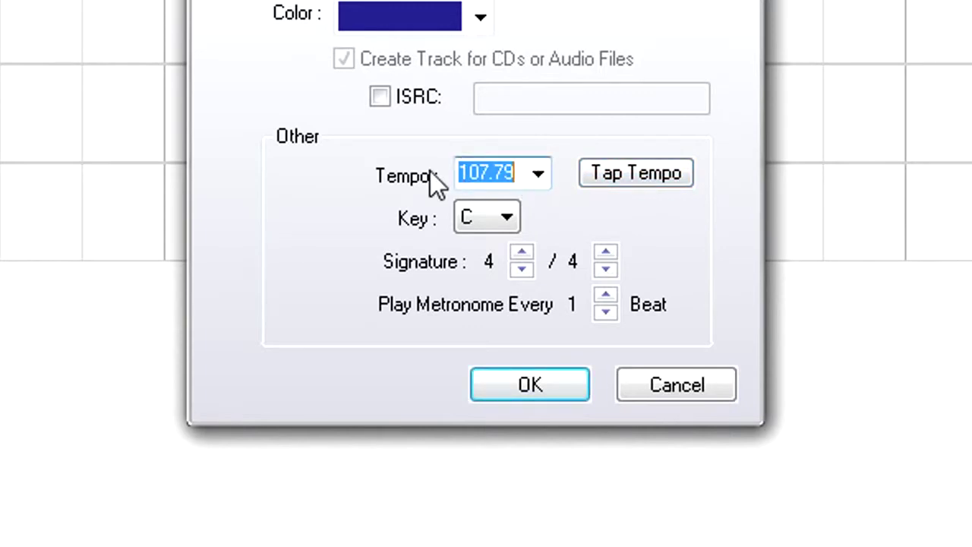
type("10")
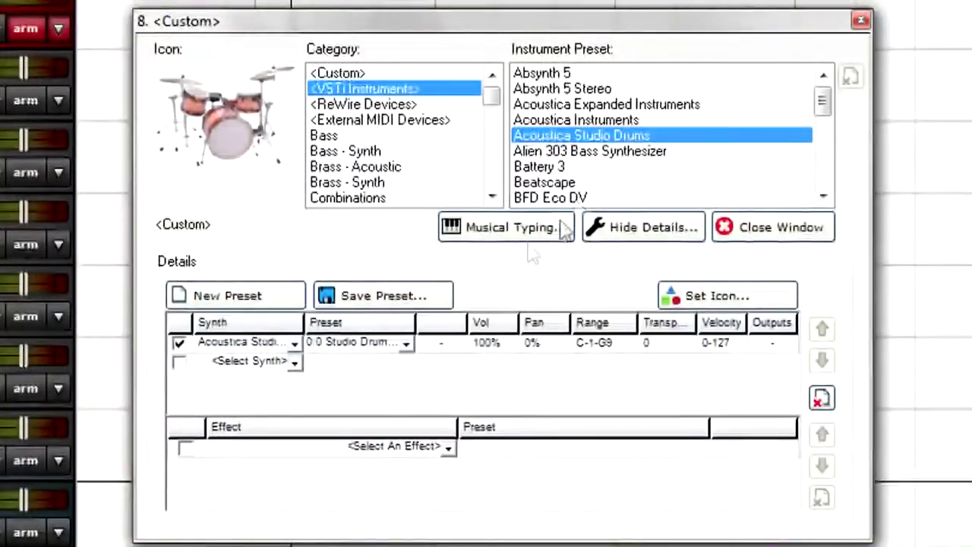
Choose the Heavy Metal Kit drum preset and place the Funk Rock Drums loop on the Drums track.
left_click(407, 343)
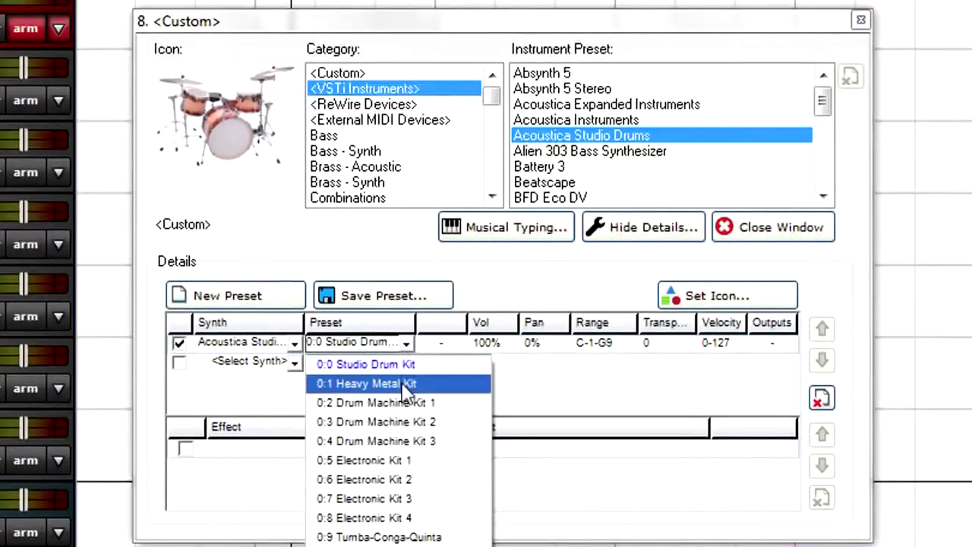
left_click(405, 389)
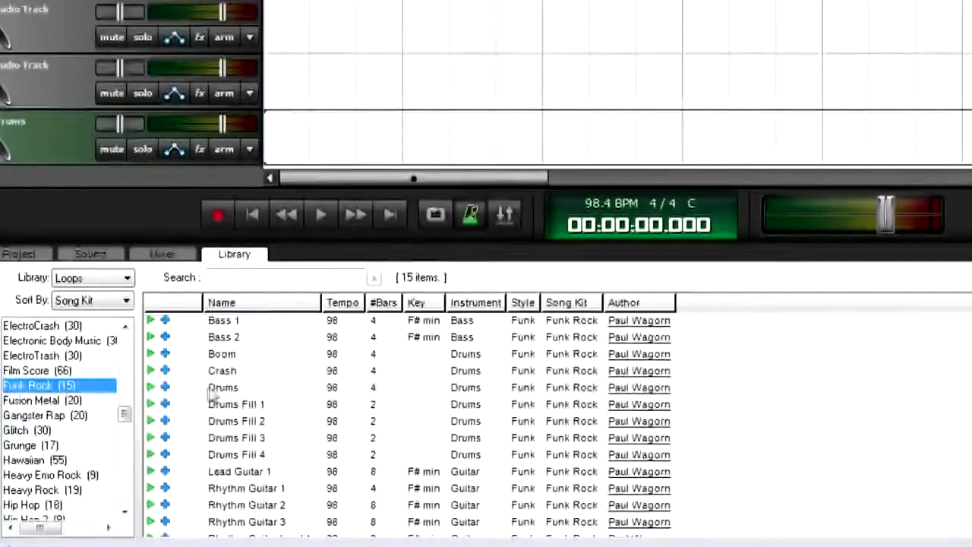
left_click_drag(268, 156, 266, 152)
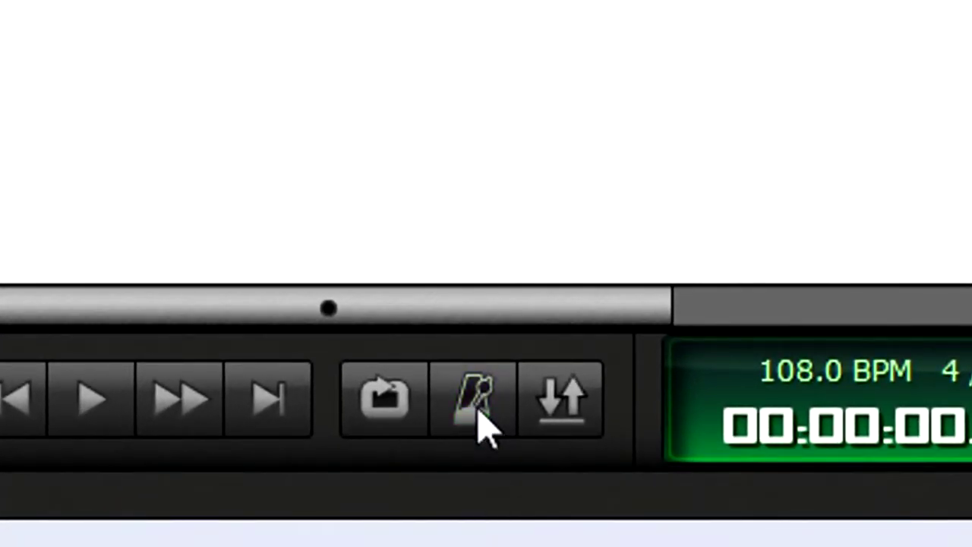
In Metronome Settings, enable the click while recording and a count-in before recording.
left_click(477, 410)
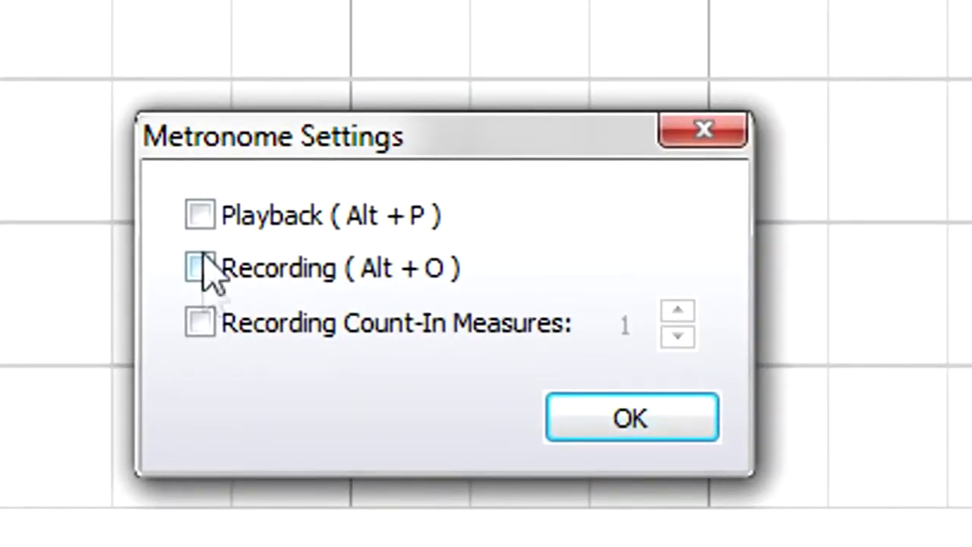
left_click(200, 267)
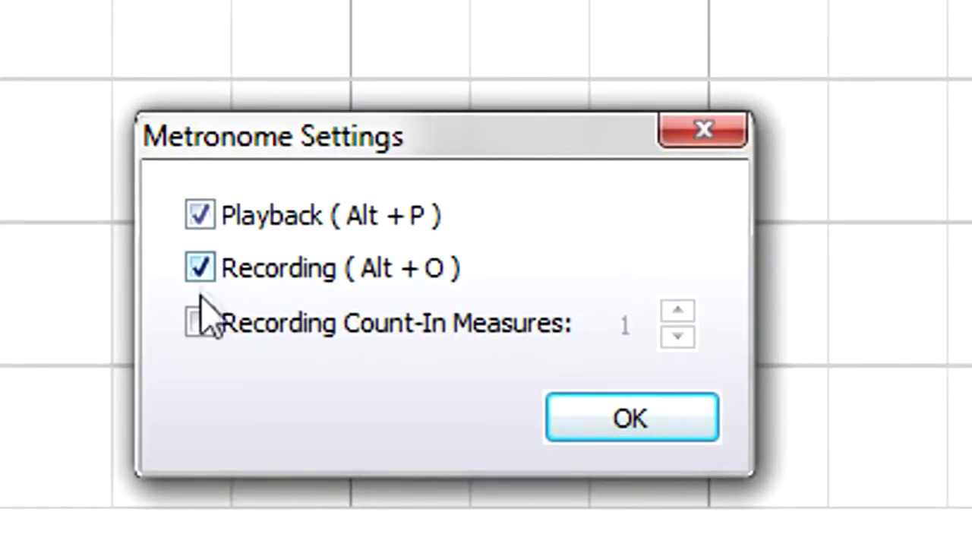
left_click(201, 324)
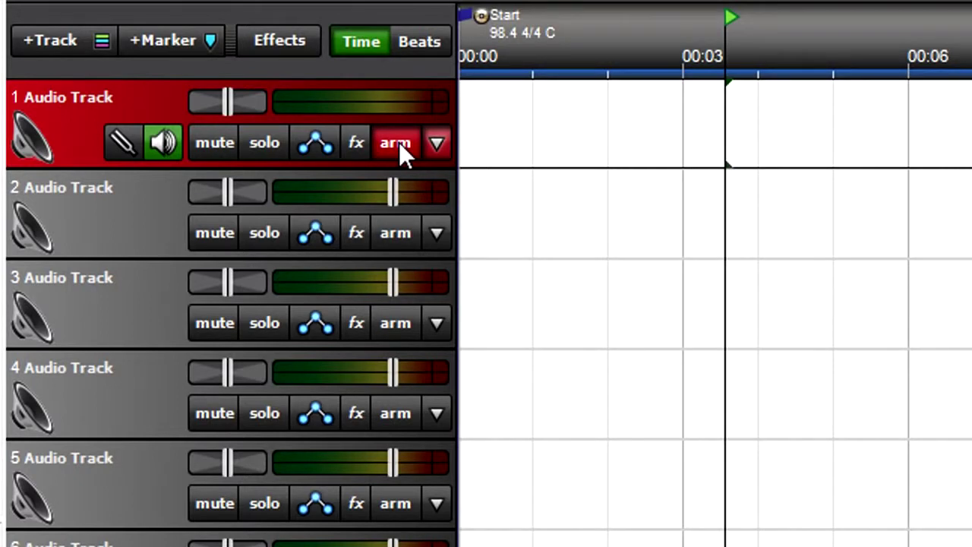
Toggle arming on tracks 1–3 so only track 1 stays armed, and show the timeline in beats.
left_click(399, 142)
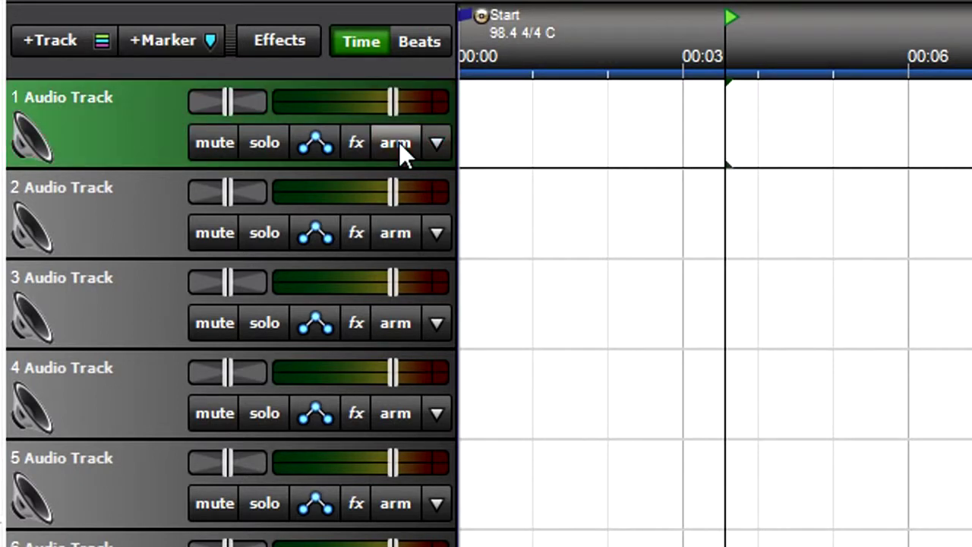
left_click(437, 233)
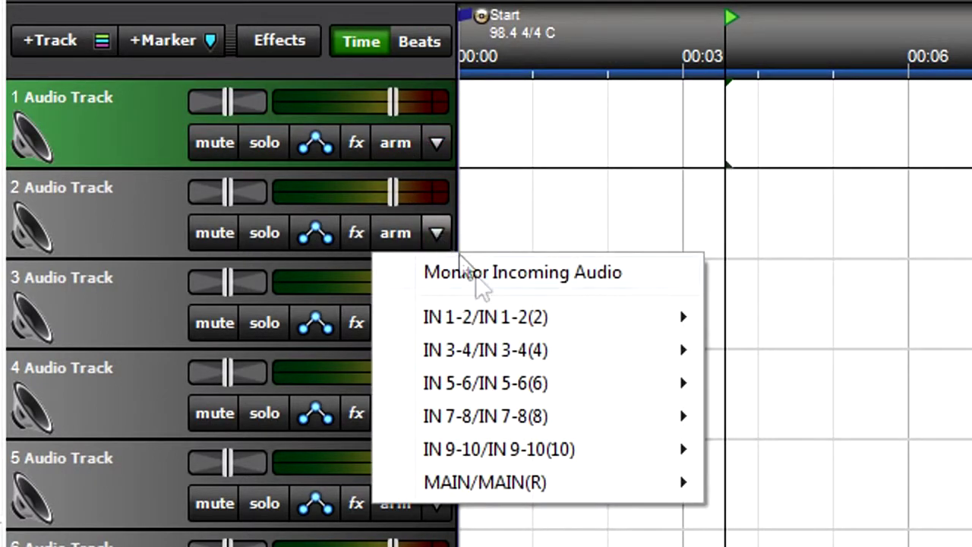
mouse_move(486, 316)
left_click(757, 319)
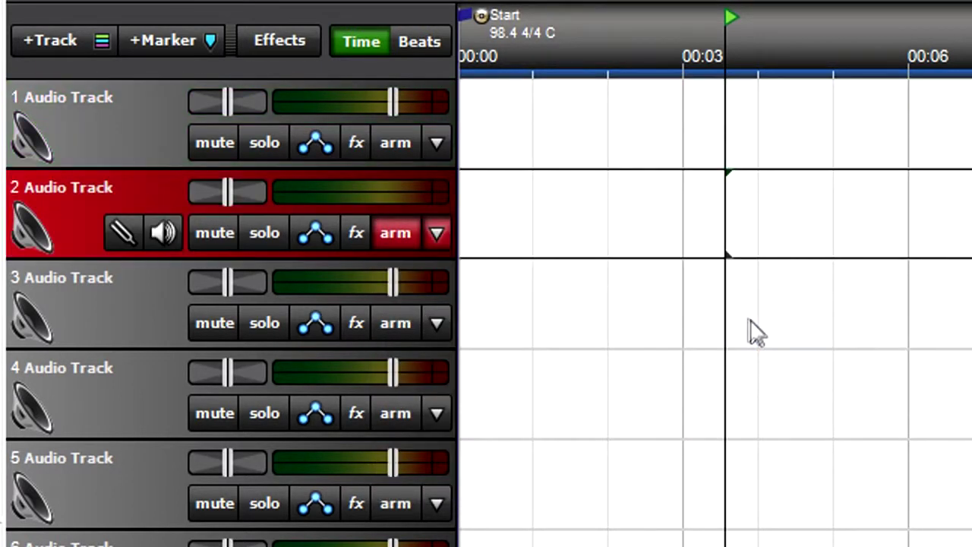
left_click(402, 140)
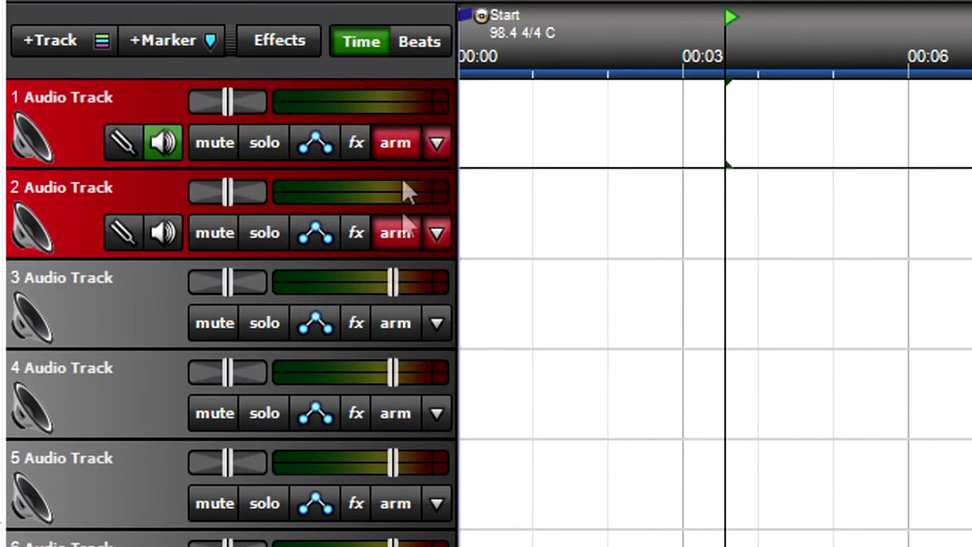
left_click(403, 315)
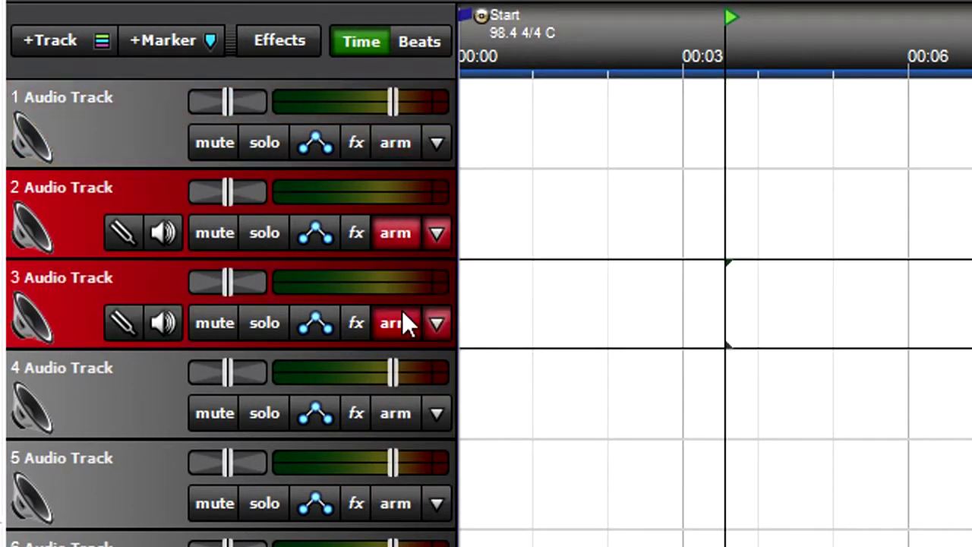
left_click(401, 230)
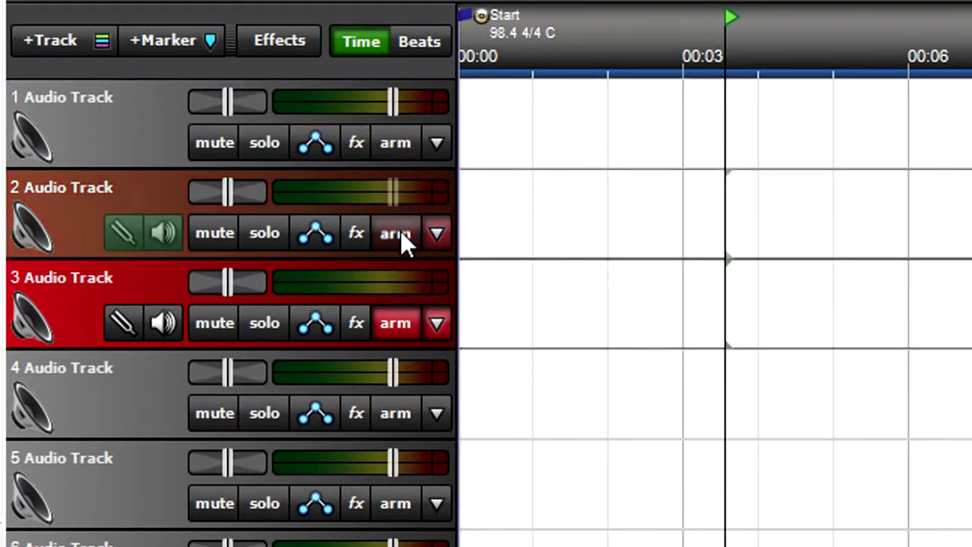
left_click(401, 321)
left_click(396, 143)
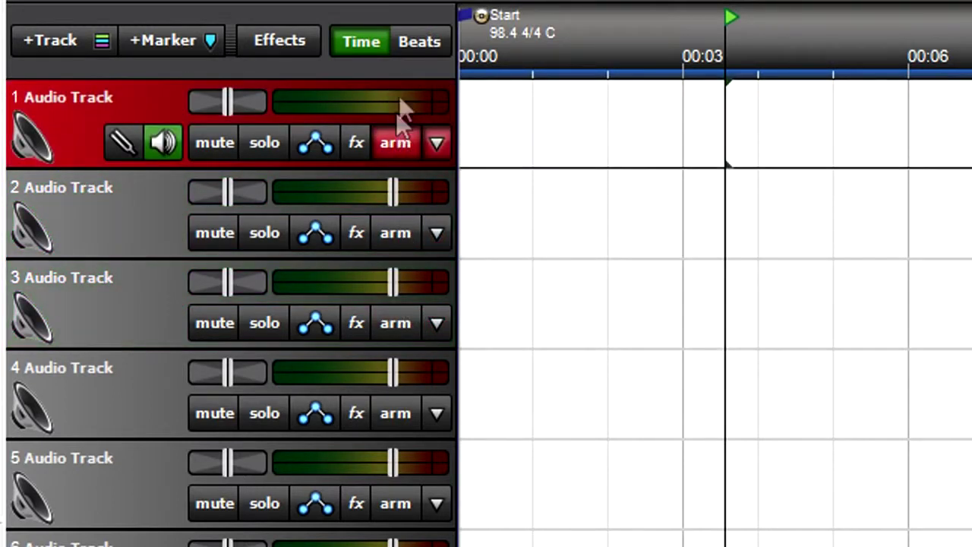
left_click(422, 42)
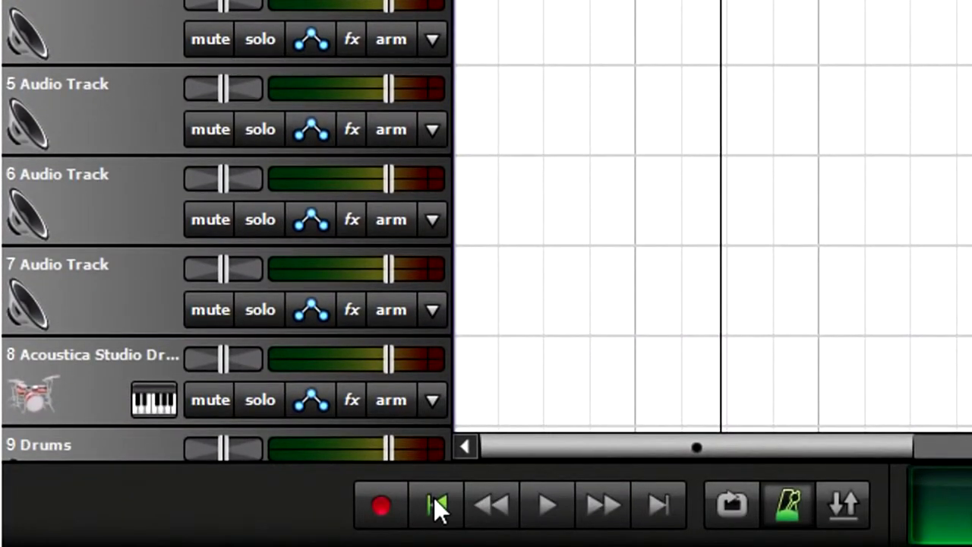
Record a guitar take onto track 1 from the project start, stopping with Space.
left_click(435, 501)
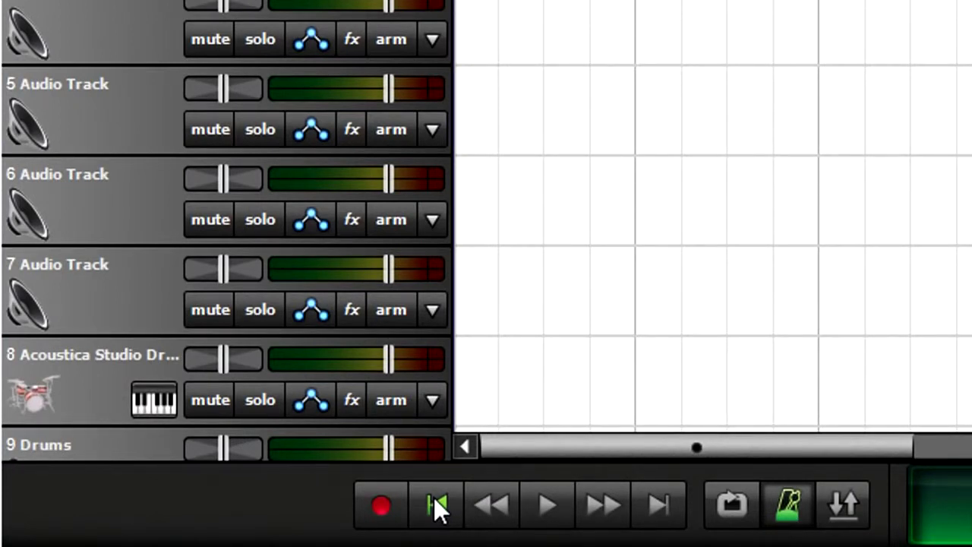
left_click(381, 507)
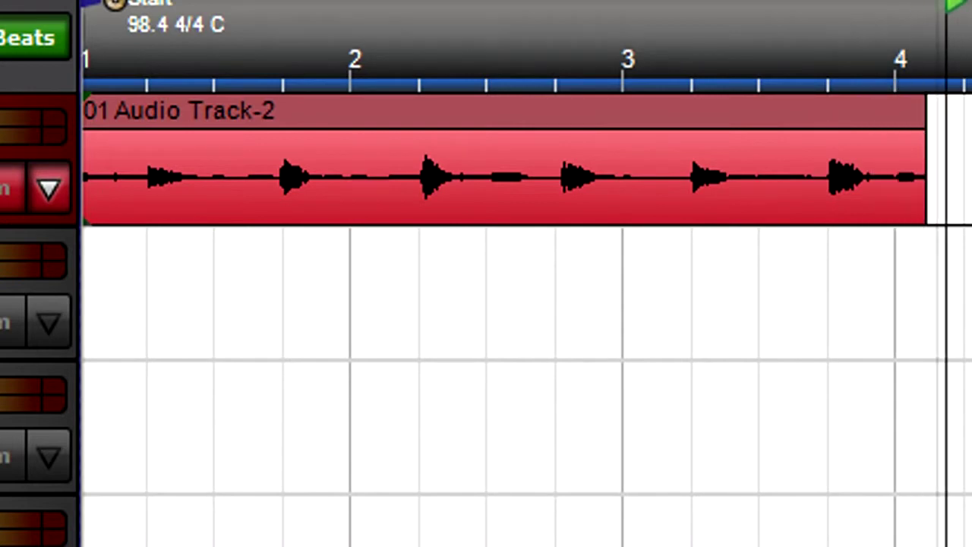
key("space")
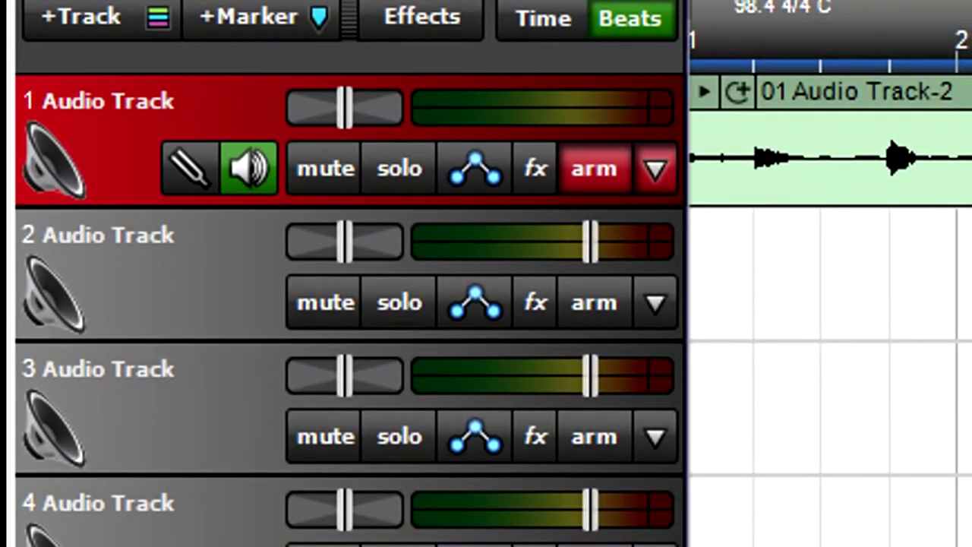
Edit track 1's name and start typing 'Guitar'.
double_click(156, 106)
type("Guitar")
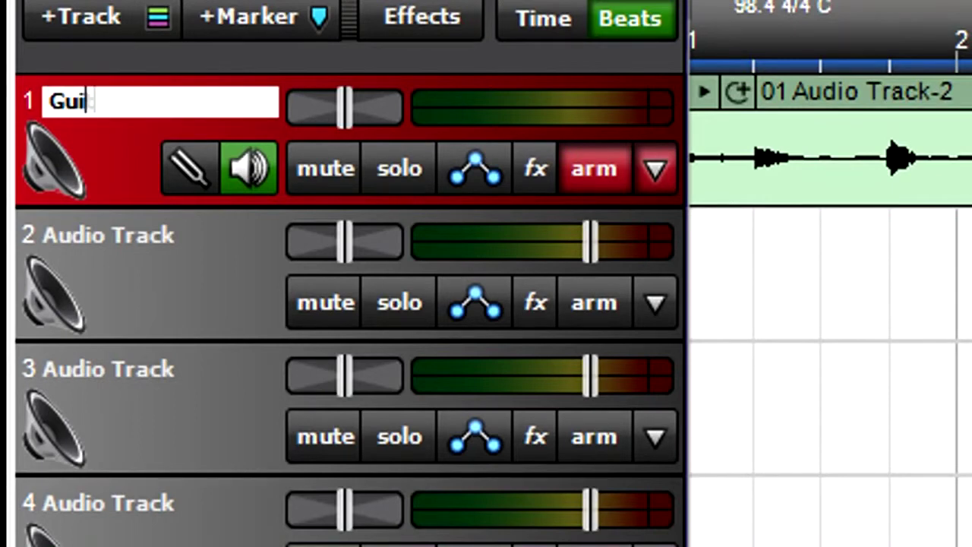